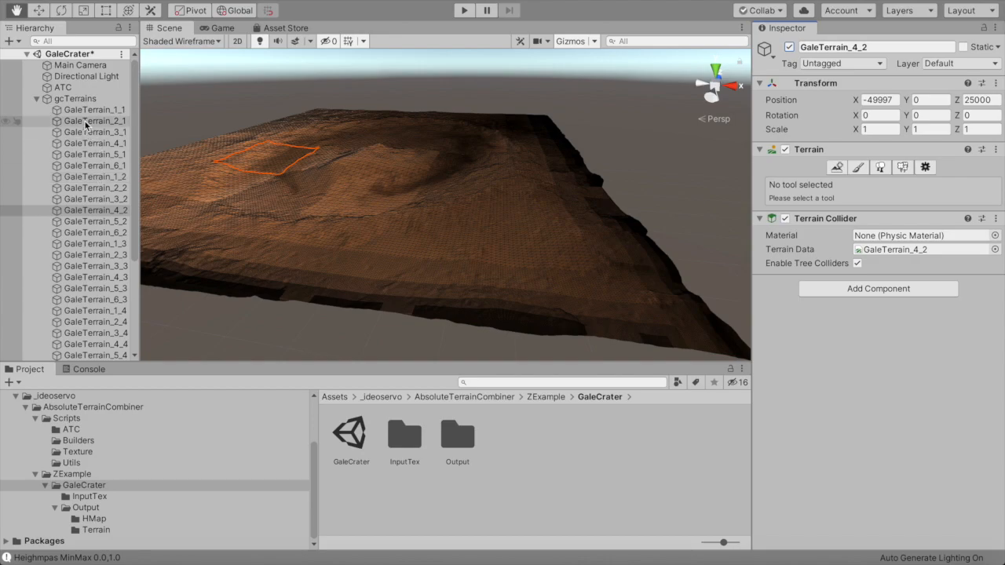
Examine the gcTerrains parent object and its individual GaleTerrain tiles in row 1.
click(91, 101)
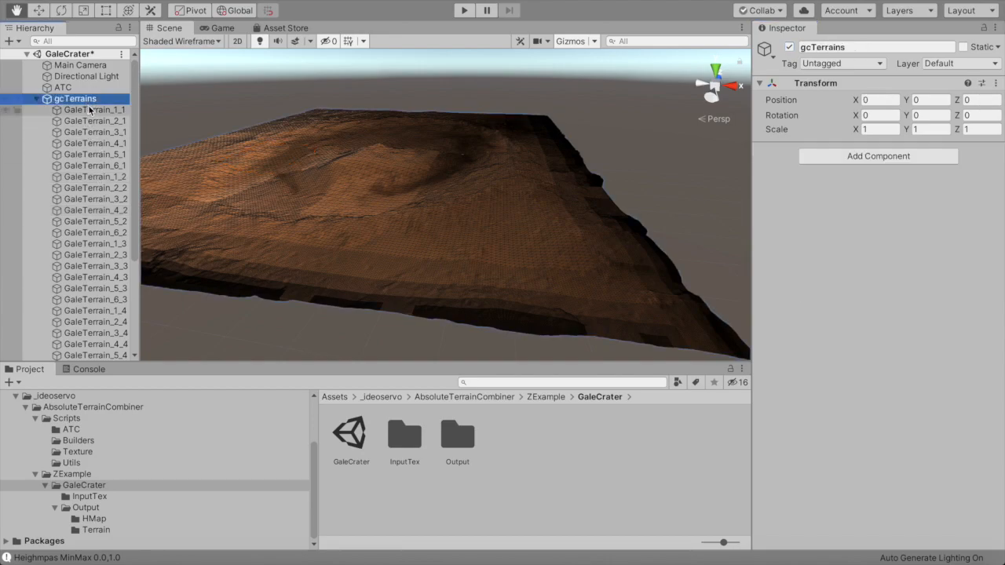
click(88, 111)
click(86, 99)
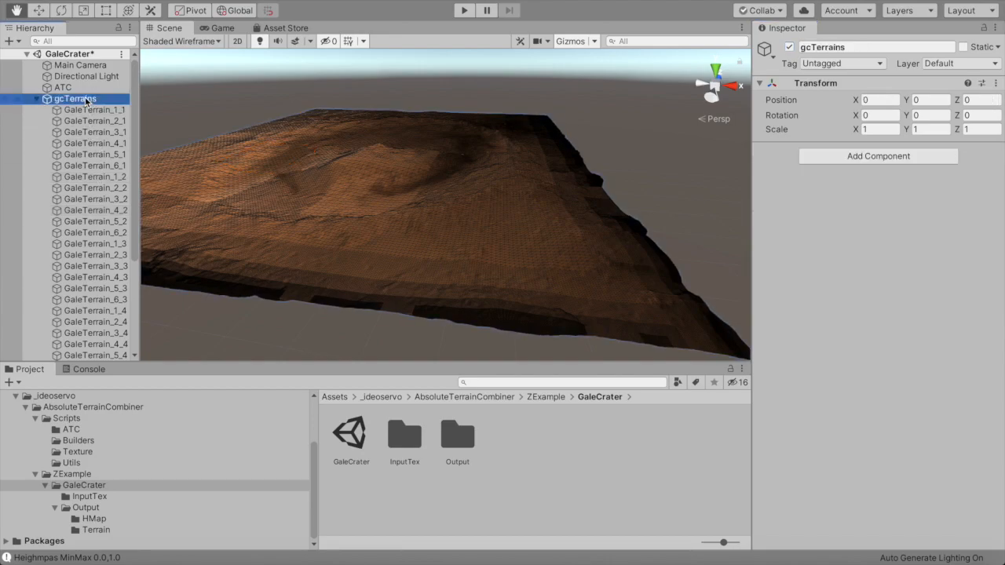
click(95, 112)
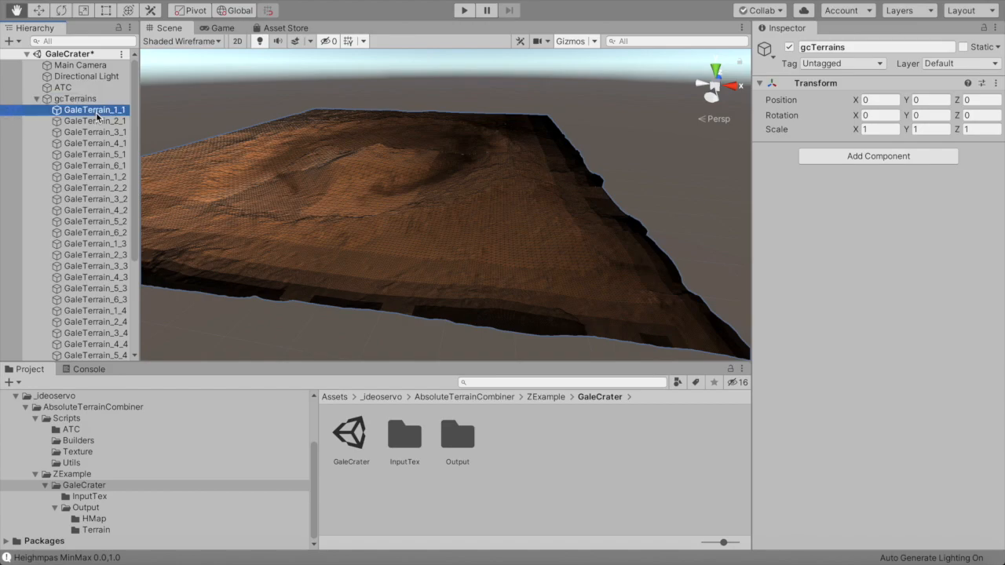
click(92, 102)
click(93, 111)
click(93, 122)
click(92, 144)
click(92, 155)
click(92, 166)
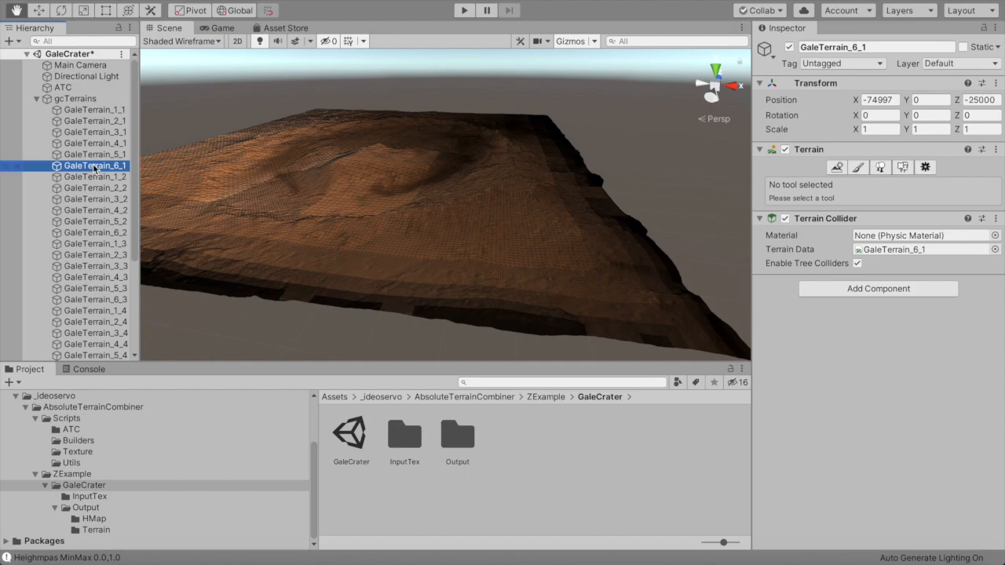
Deactivate and reactivate the terrain tiles GaleTerrain_6_1 and GaleTerrain_2_1, one at a time.
click(789, 47)
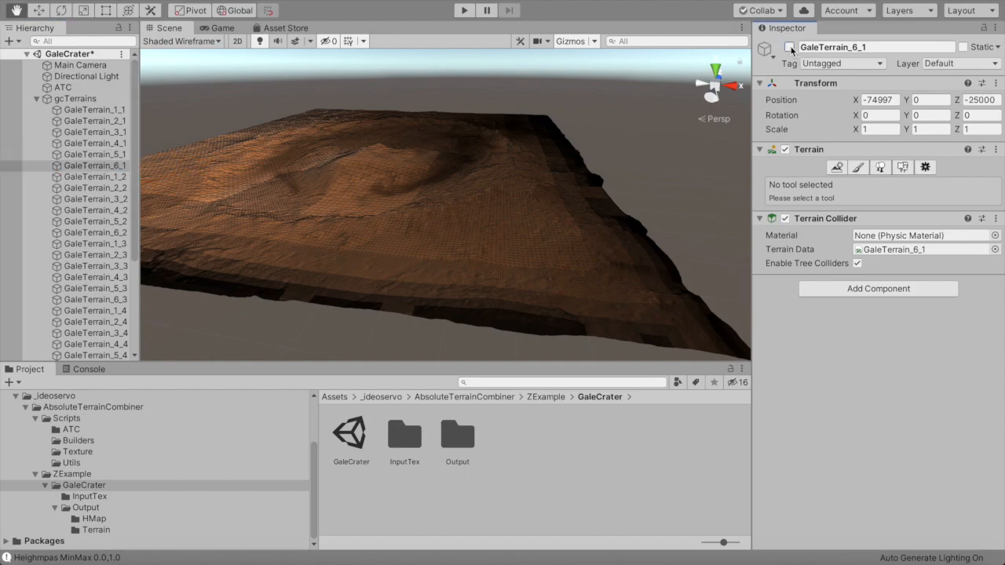
click(788, 47)
click(92, 121)
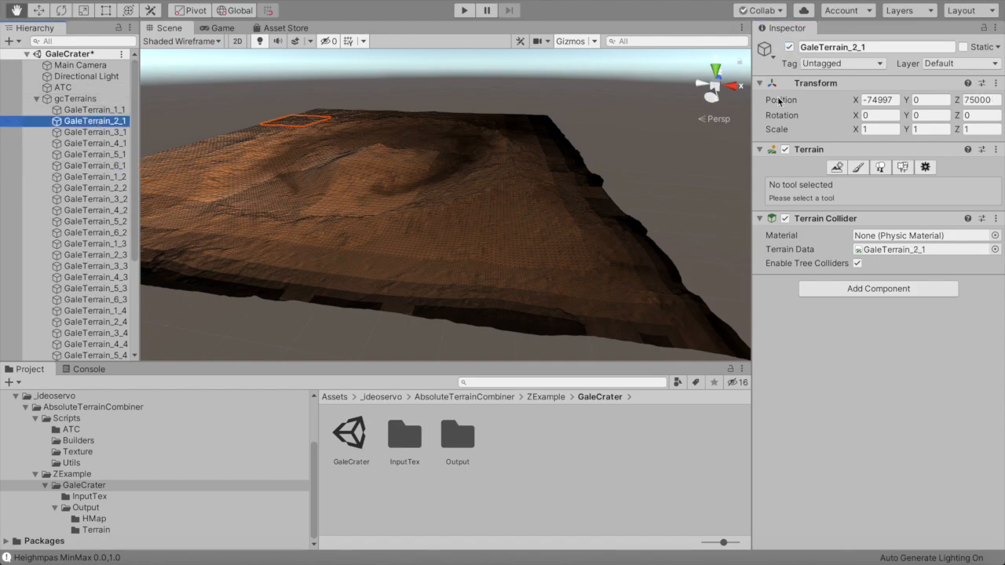
click(790, 47)
click(789, 47)
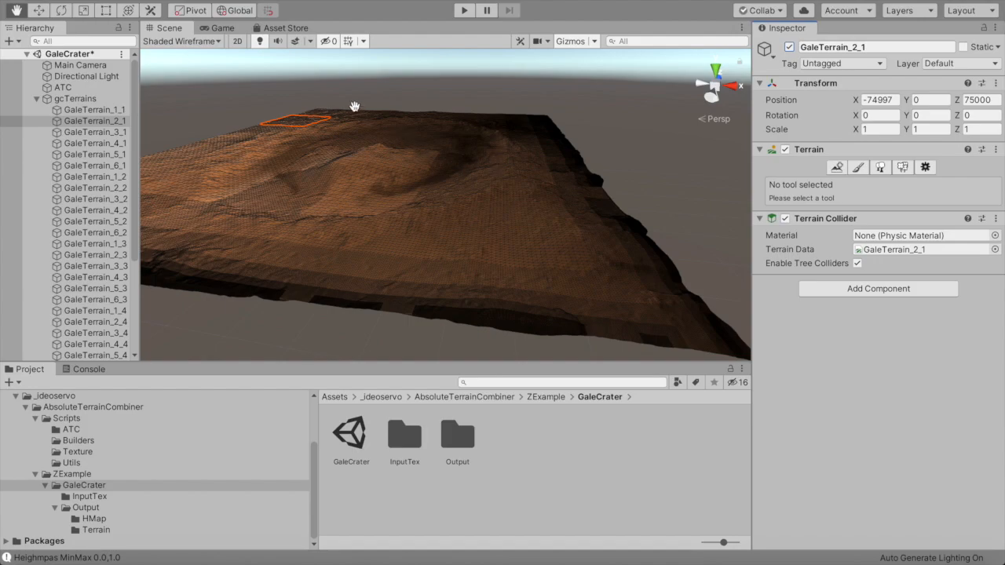
Erase the ATC object's output directories, accepting removal of the assets in both Output/Terrain and Output/HMap.
click(77, 99)
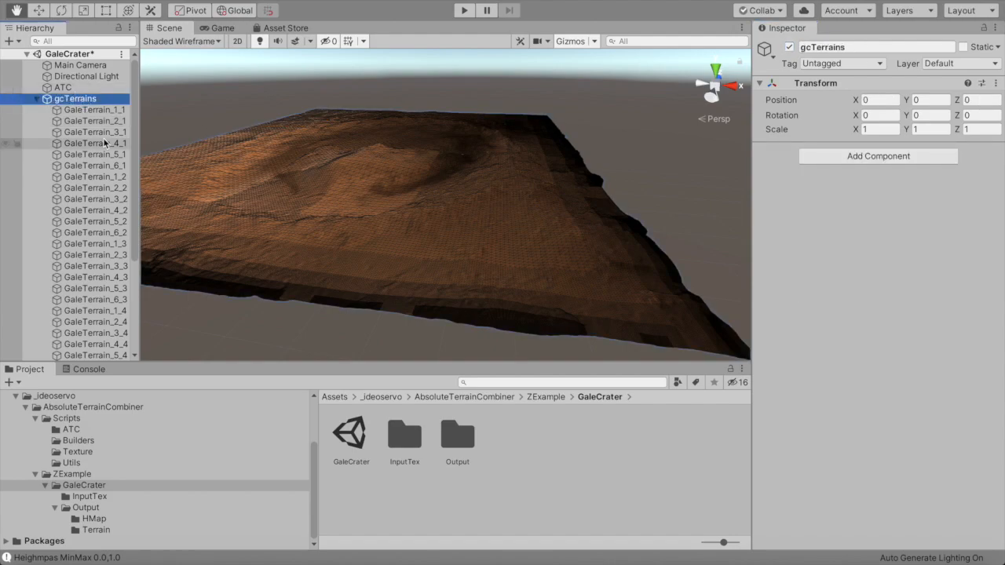
click(81, 89)
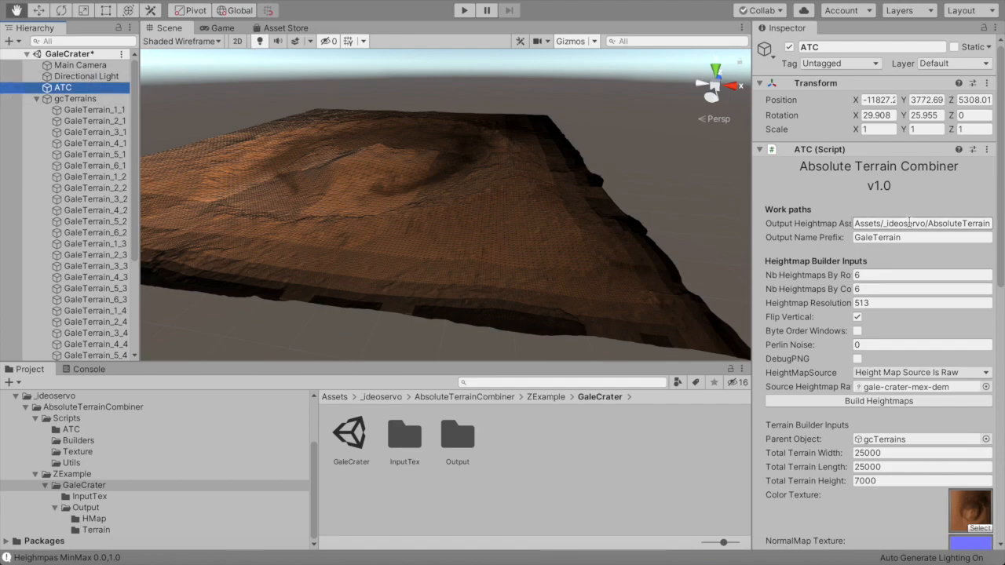
scroll(909, 222, down, 10)
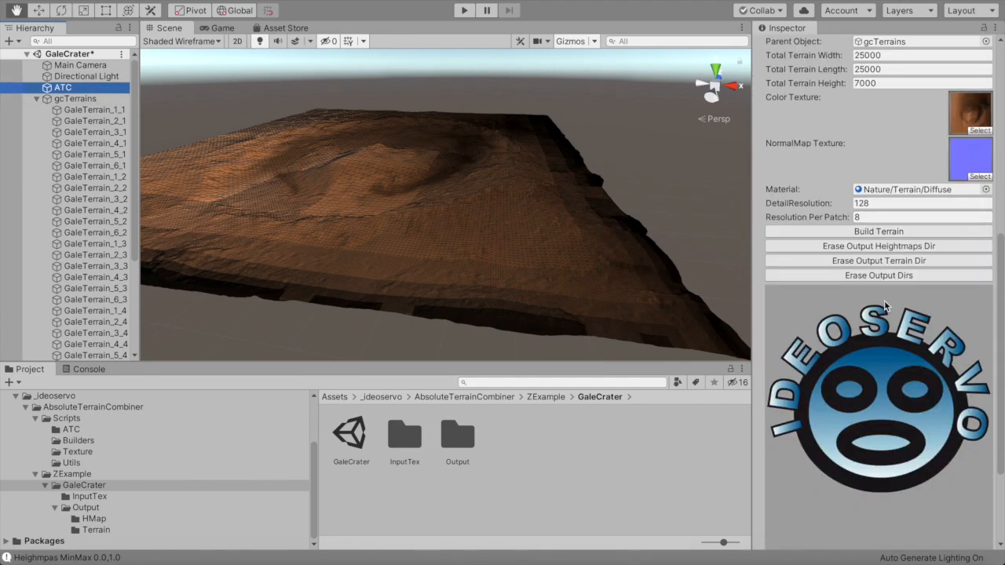
click(875, 278)
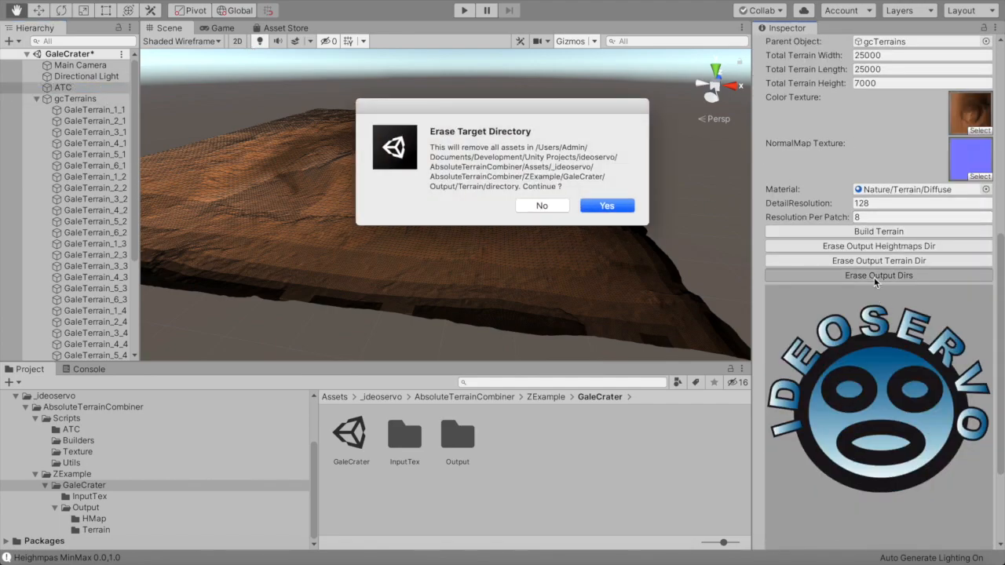
click(606, 206)
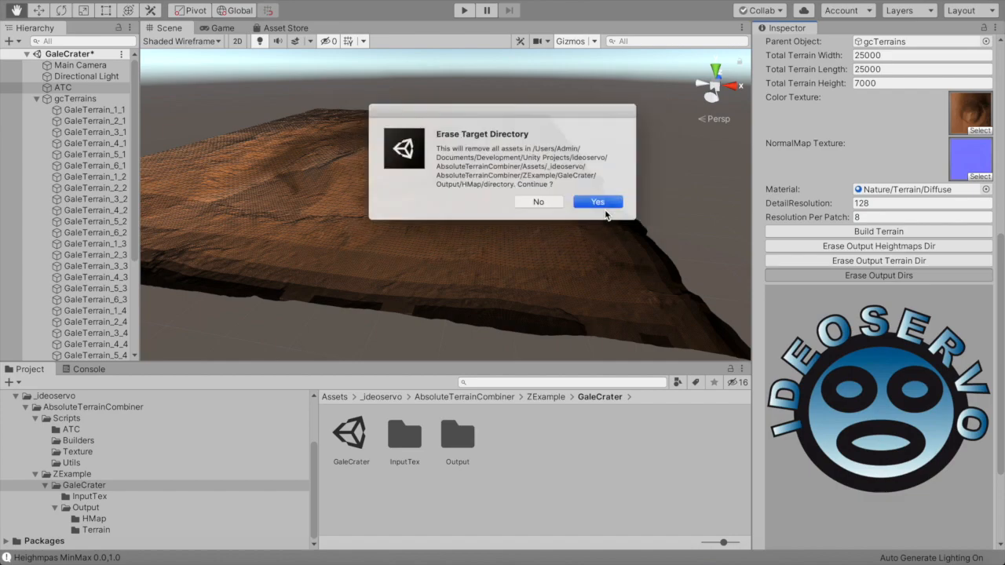
click(606, 206)
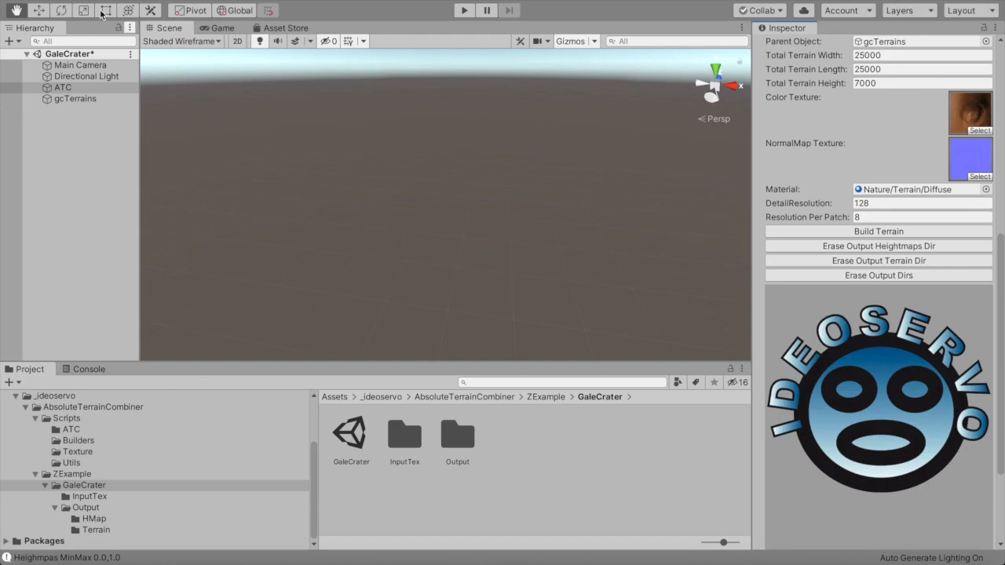
Create a new scene to replace the open GaleCrater scene.
click(66, 2)
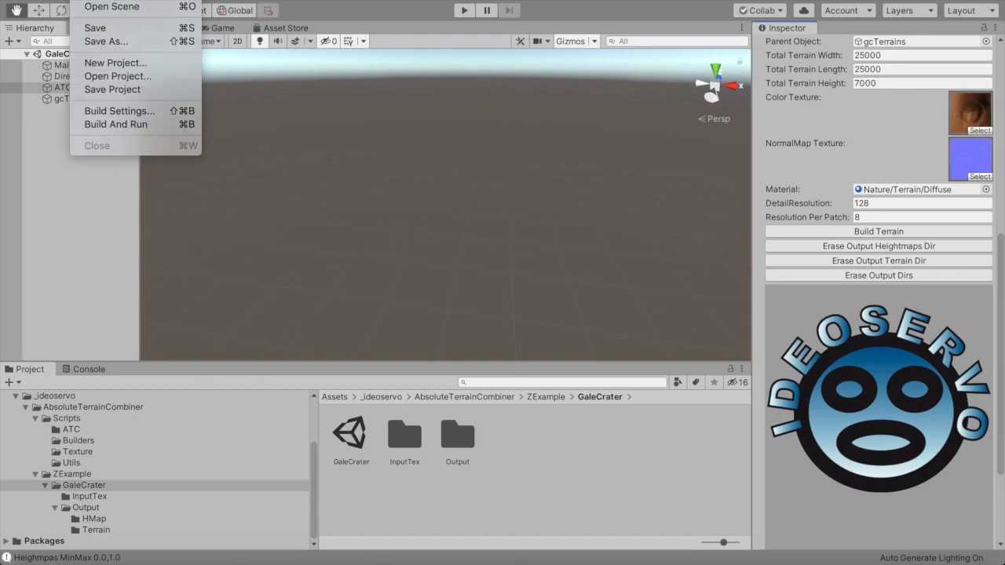
key(super+n)
click(446, 206)
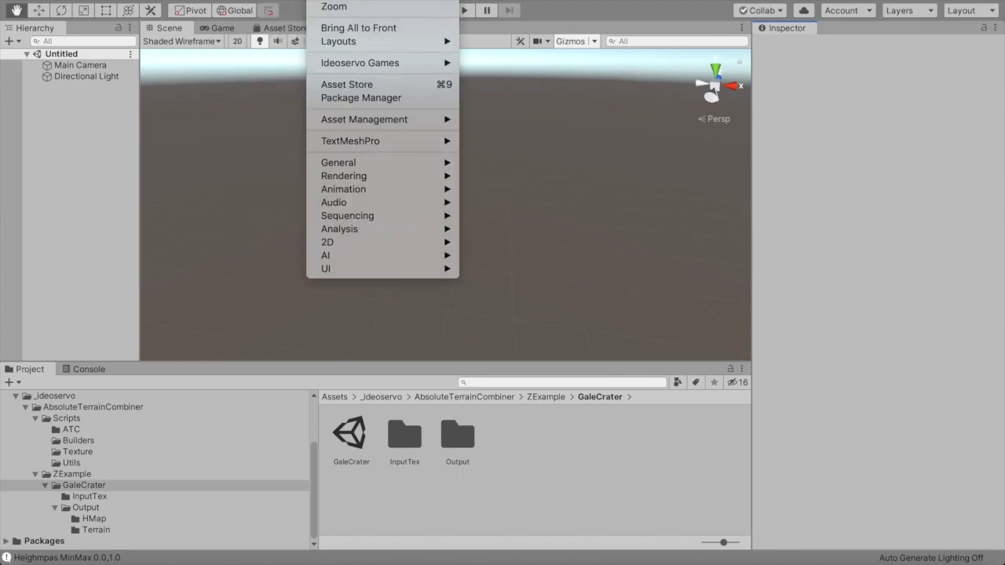
Create an Absolute Terrain Combiner GameObject in the scene and review its script settings.
mouse_move(374, 63)
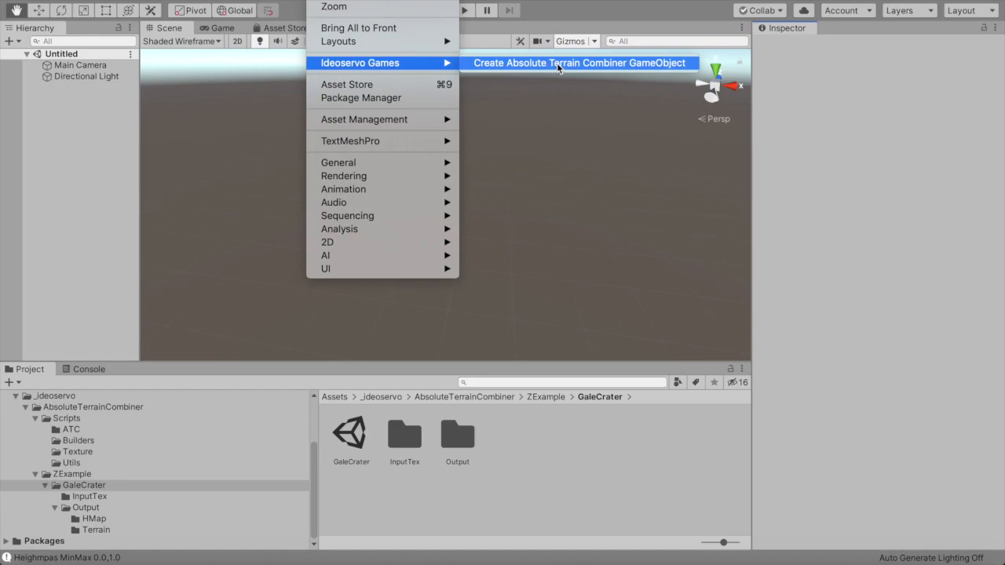
click(615, 65)
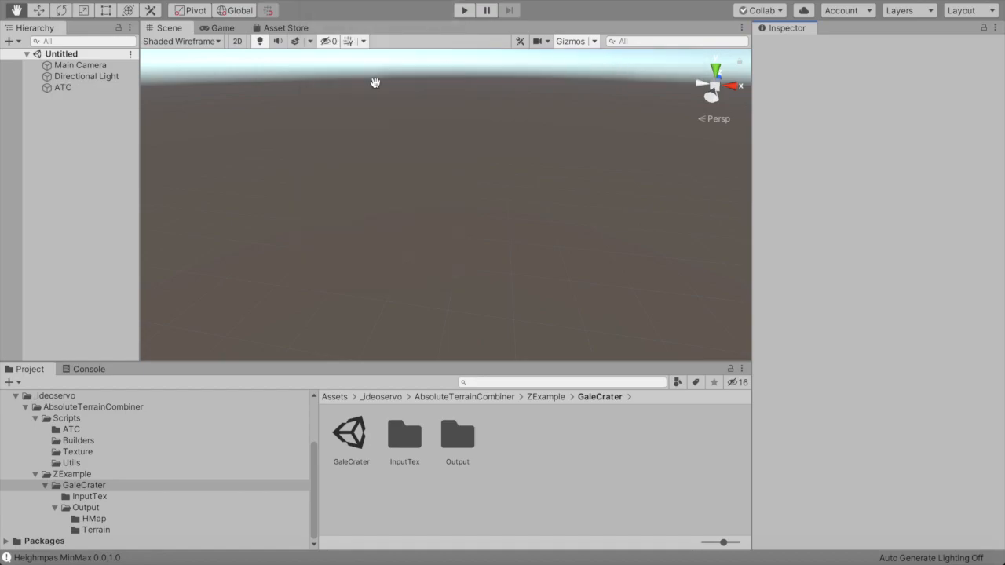
click(71, 88)
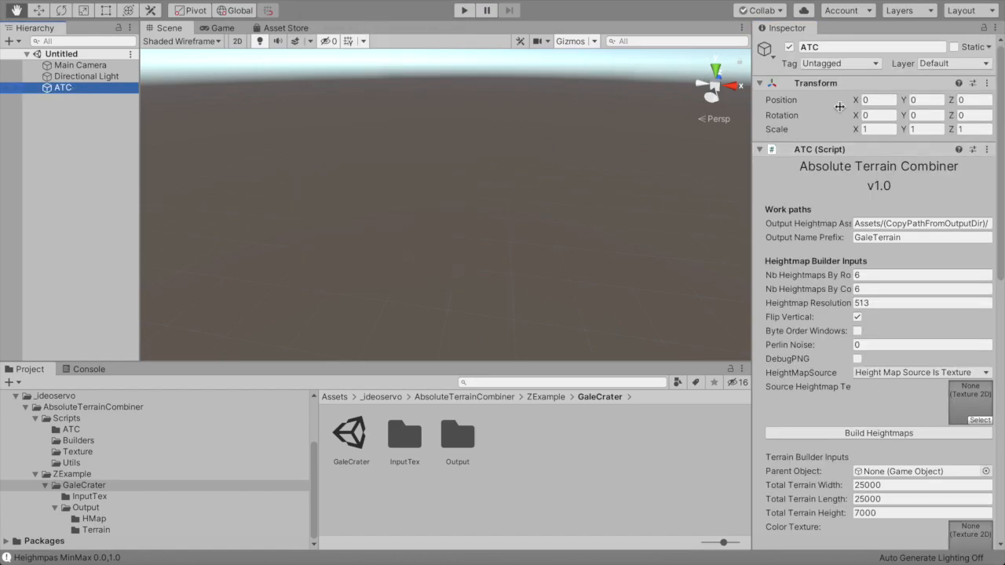
scroll(890, 246, down, 10)
scroll(890, 247, up, 10)
Add an empty GameObject to the scene and reset its transform.
click(203, 1)
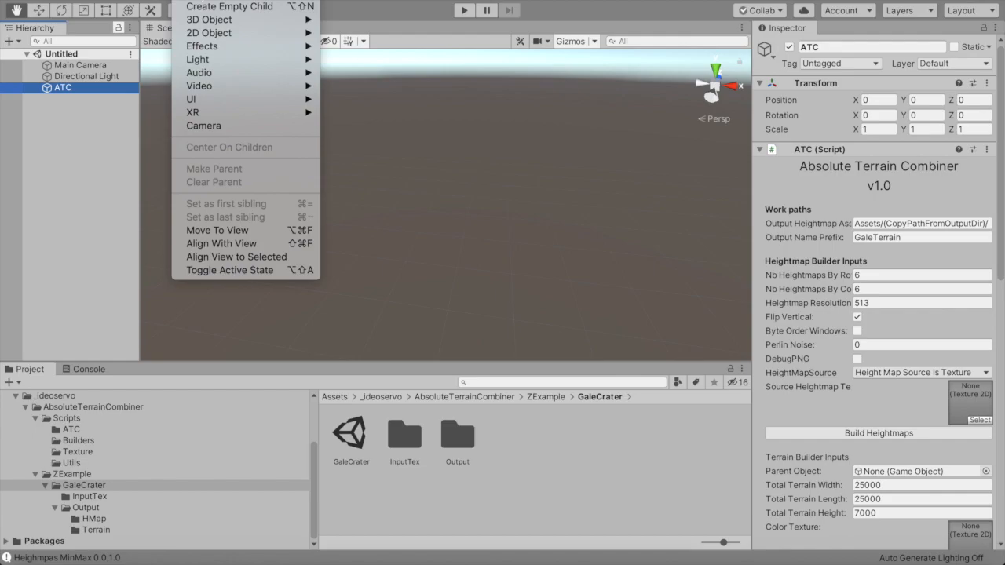
click(200, 1)
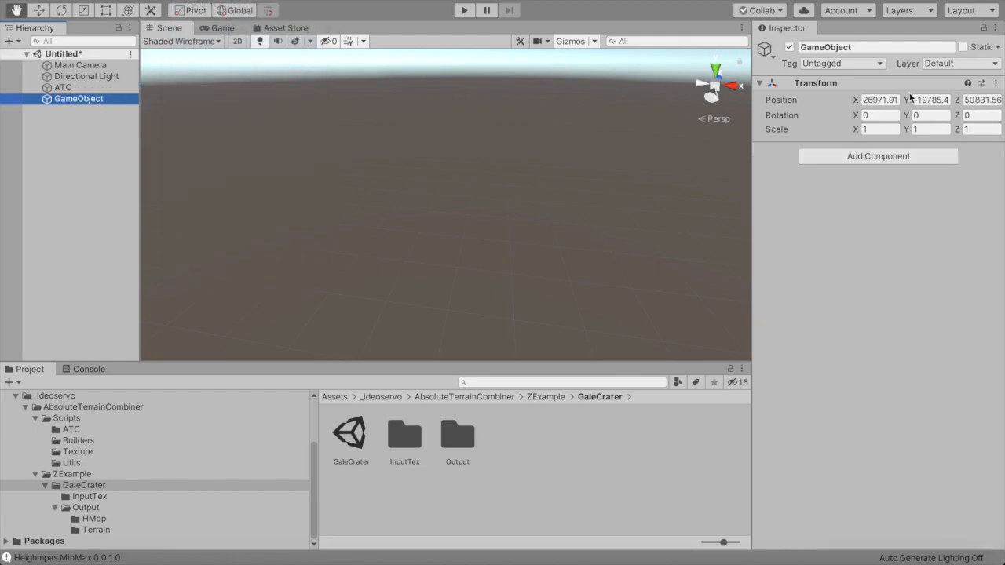
click(997, 86)
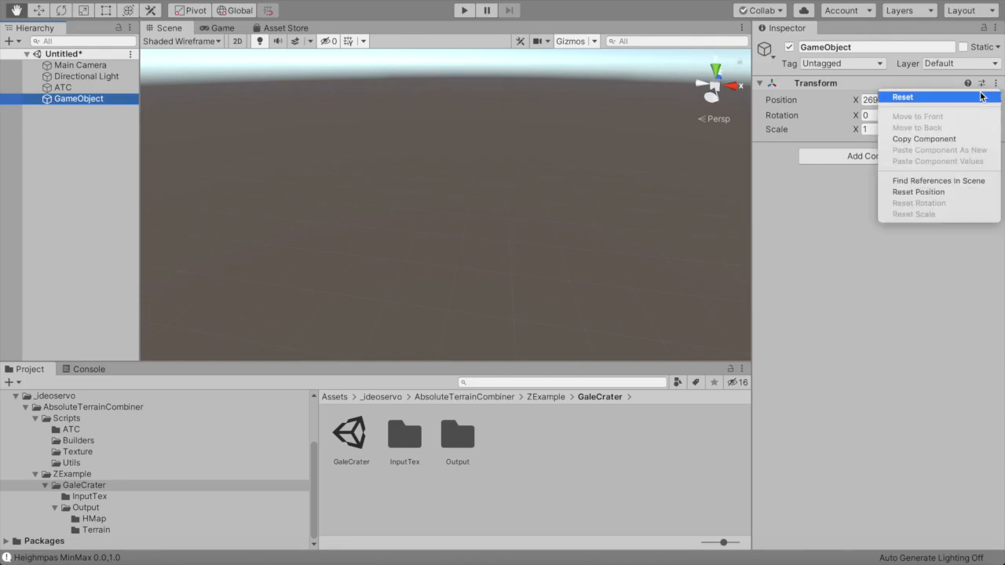
click(903, 98)
Reset the ATC object's transform and keep ATC selected.
click(62, 87)
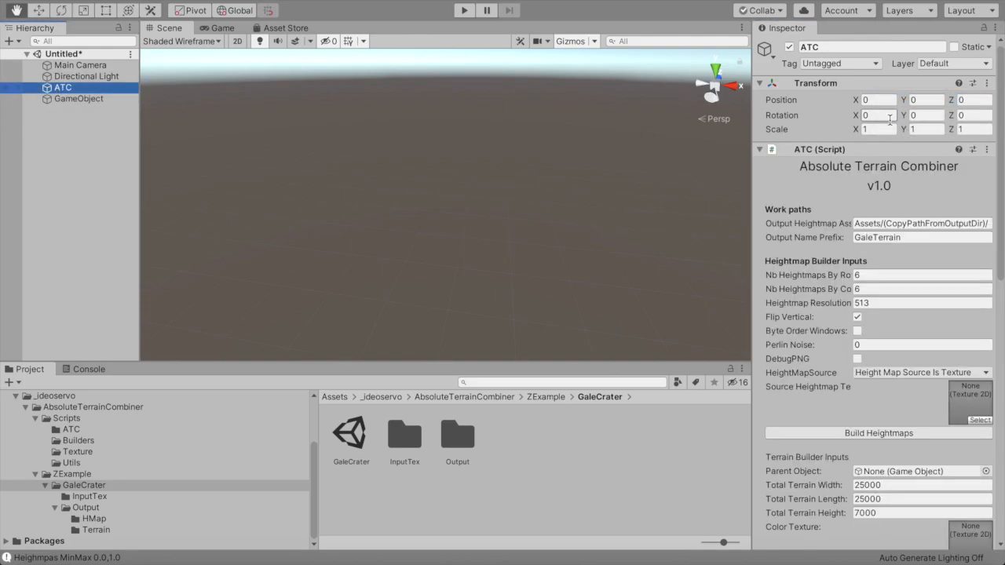
click(987, 84)
click(966, 98)
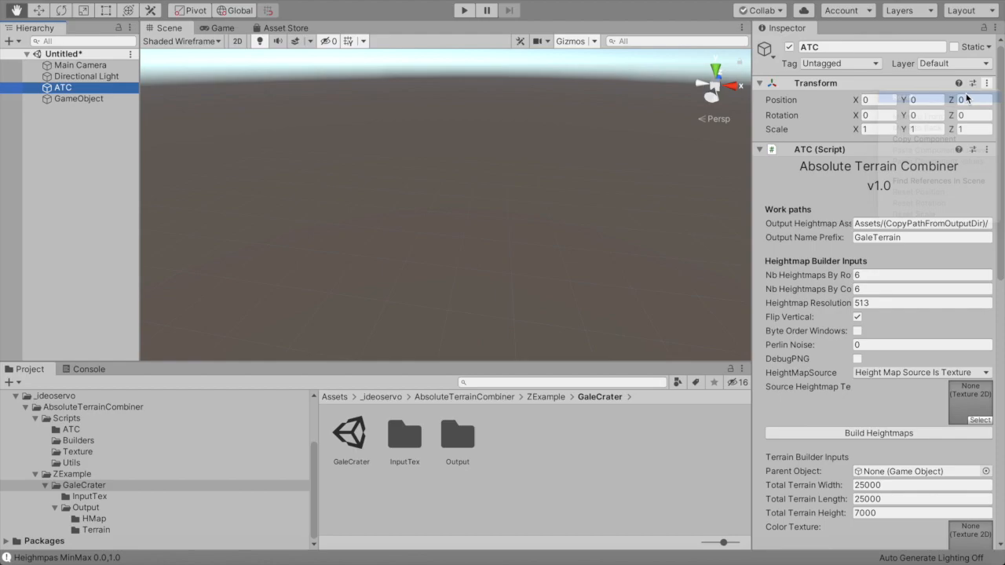
click(83, 89)
click(79, 99)
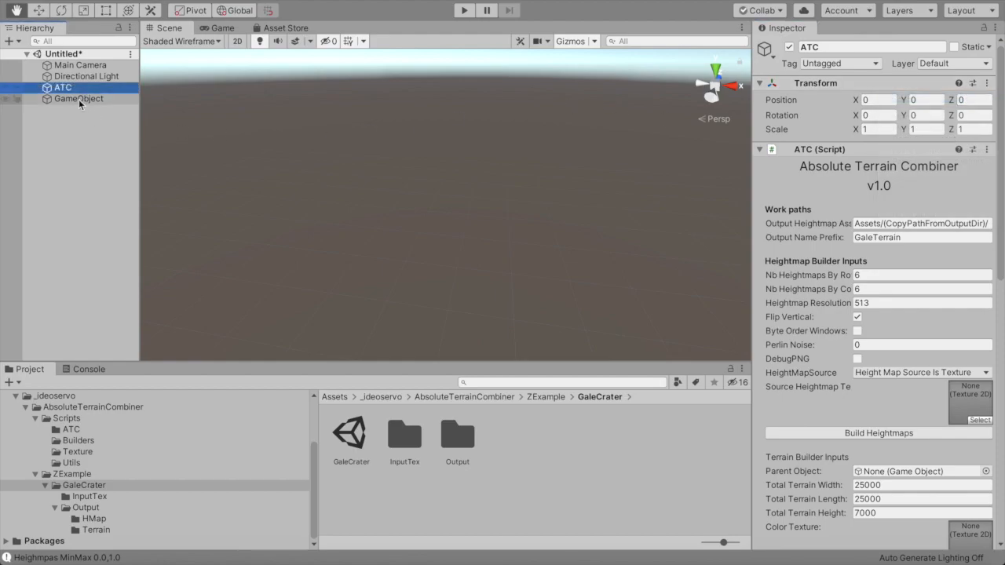
click(78, 87)
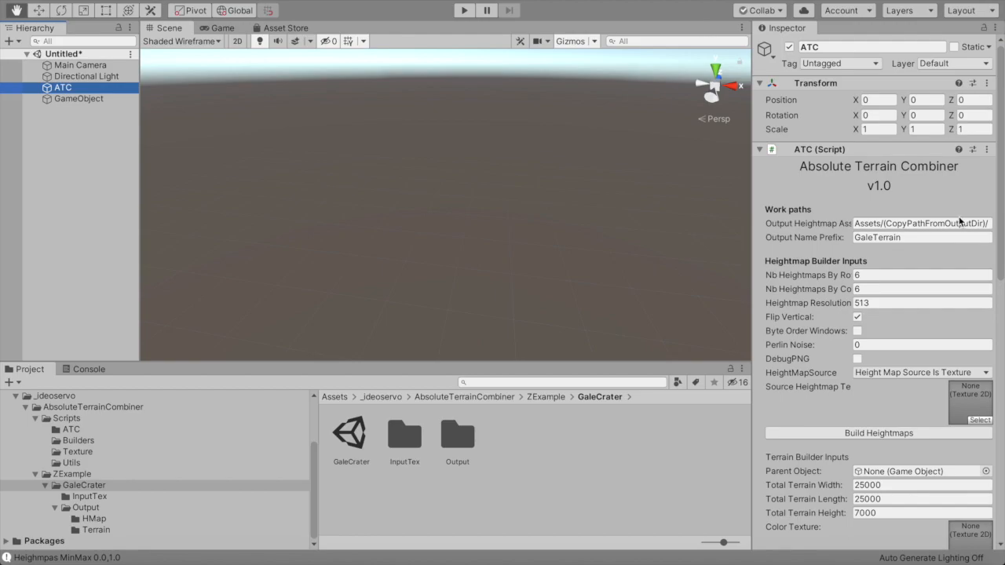
Copy the path of GaleCrater's Output folder and set it as ATC's output heightmap path: Assets/_ideoservo/AbsoluteTerrainCombiner/ZExample/GaleCrater/Output.
click(871, 224)
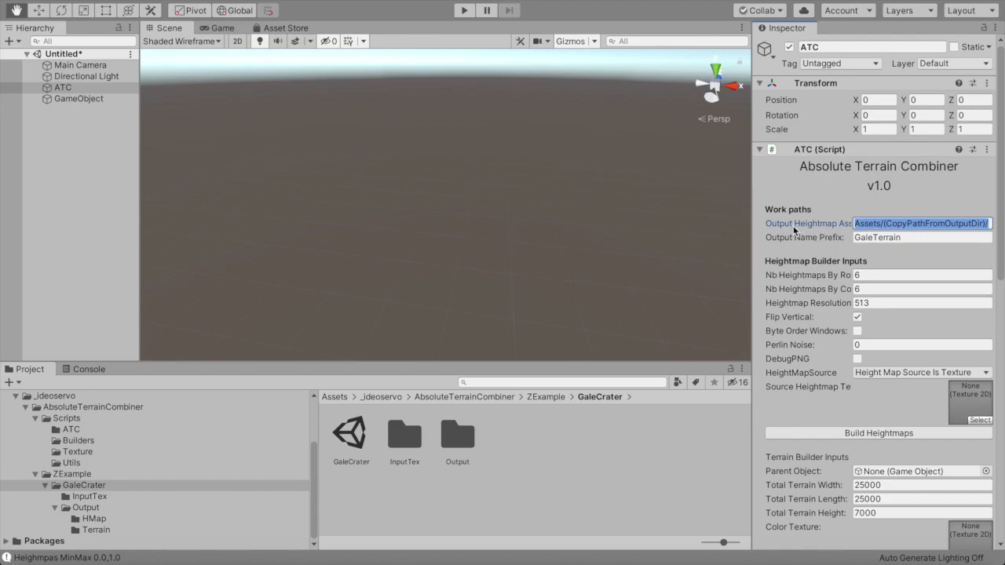
click(87, 509)
right_click(90, 512)
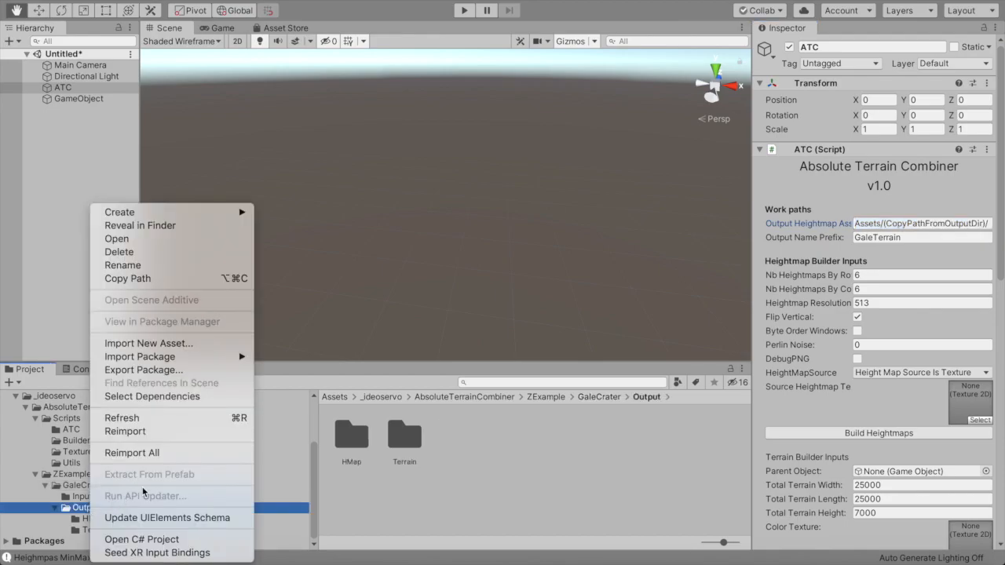
click(174, 278)
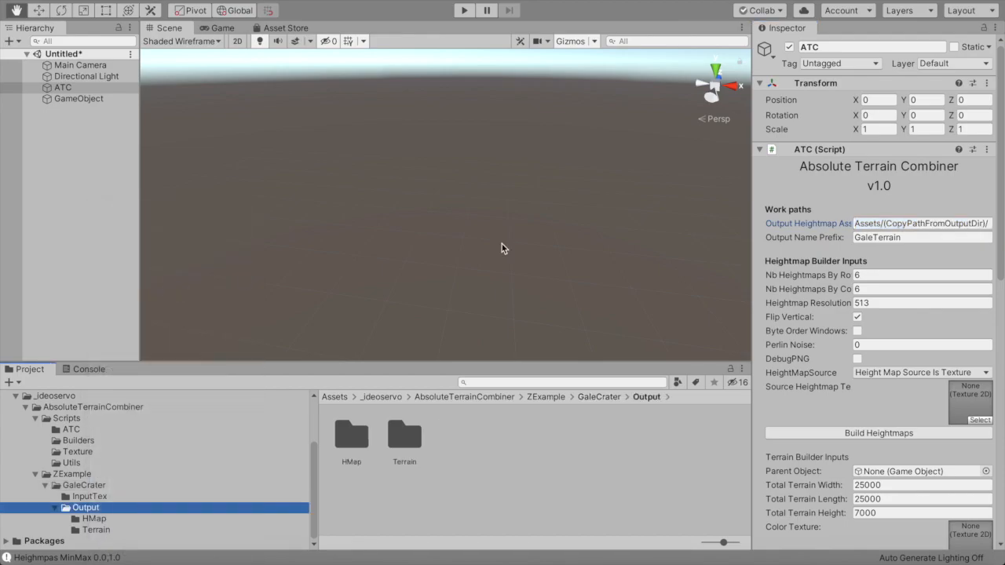
click(932, 224)
text(Assets/_ideoservo/AbsoluteTerrainCombiner/ZExample/GaleCrater/Output)
key(Tab)
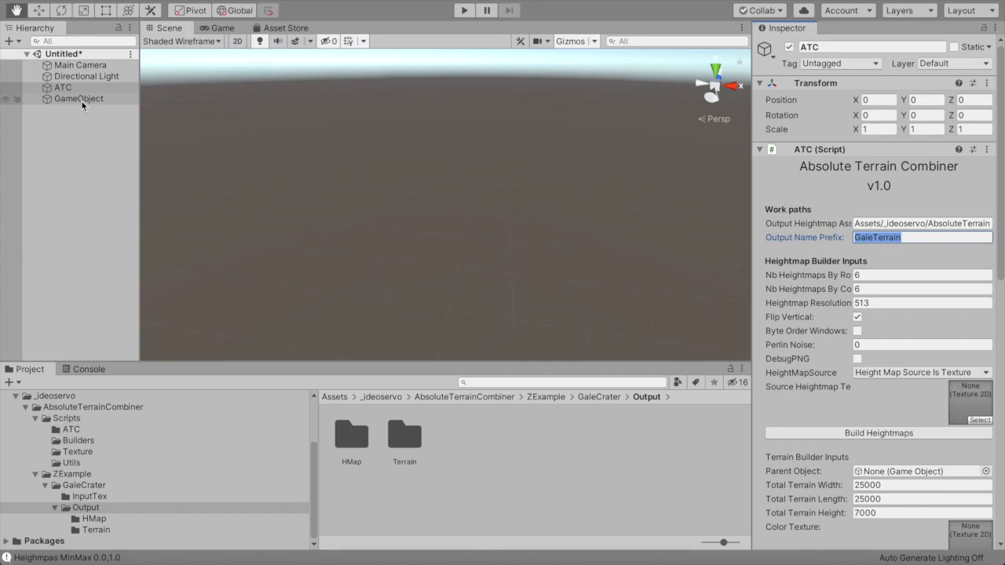
Assign the empty GameObject as ATC's Parent Object and check the available HeightMapSource options.
drag(80, 101, 921, 478)
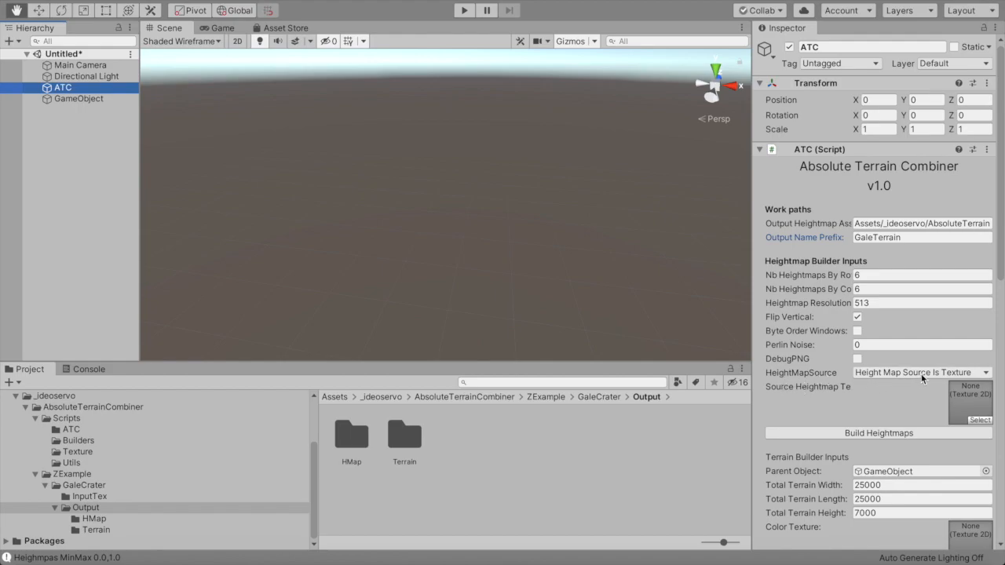
click(954, 375)
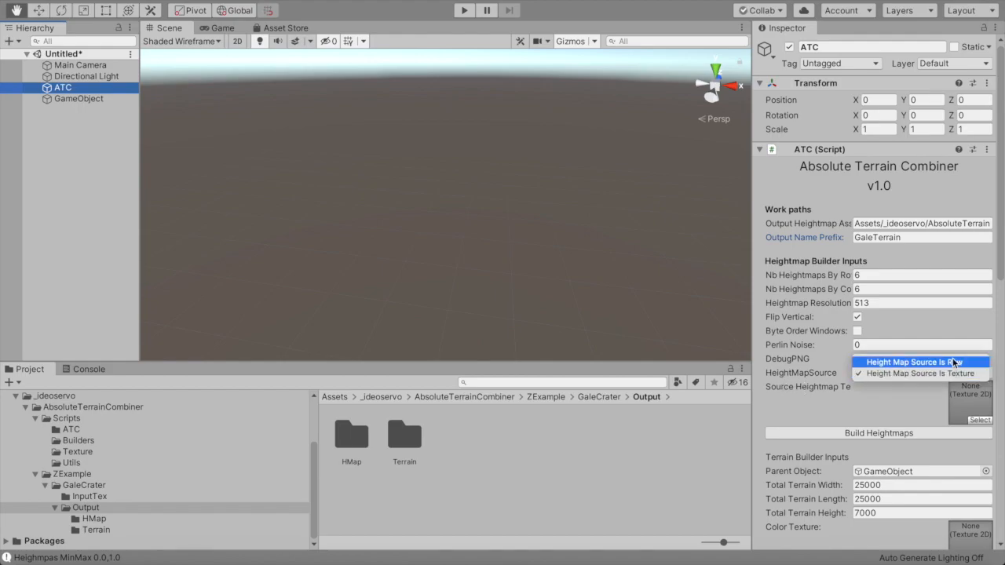
click(915, 408)
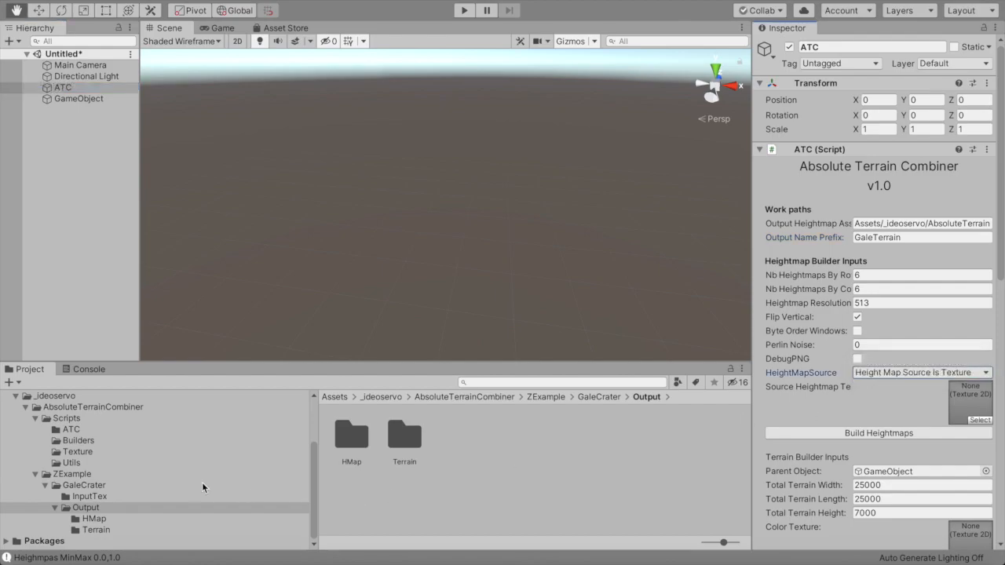
Set ATC's HeightMapSource to Height Map Source Is Raw and assign gale-crater-mex-dem from GaleCrater's InputTex folder as the source heightmap.
click(110, 486)
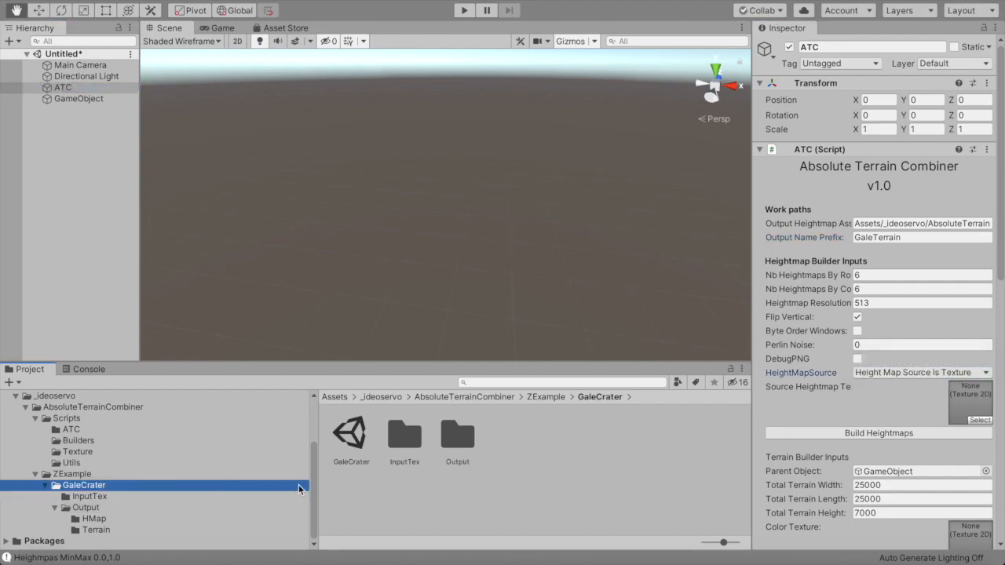
click(90, 496)
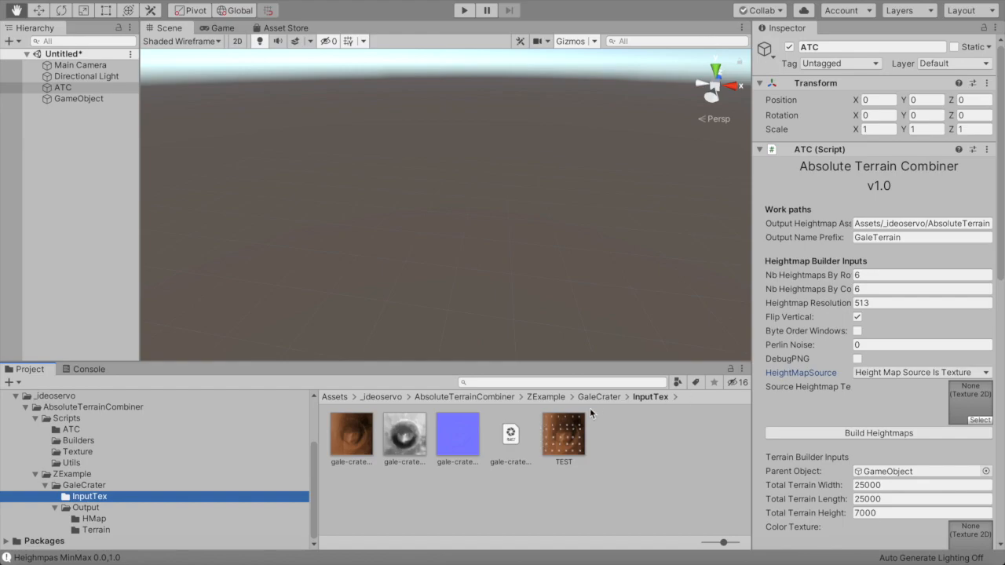
mouse_move(527, 434)
mouse_down()
mouse_move(965, 397)
mouse_move(573, 402)
mouse_move(516, 426)
mouse_up()
click(983, 372)
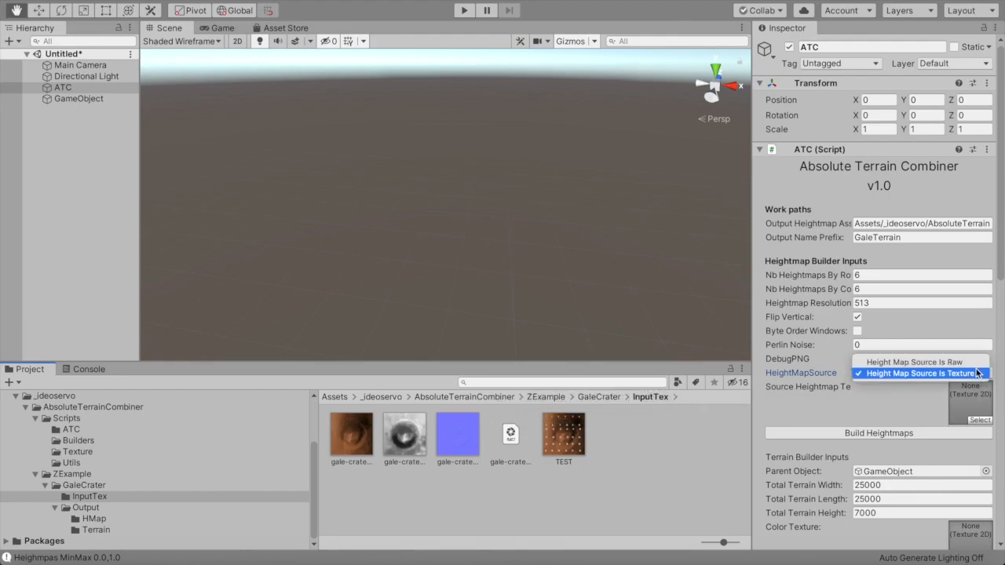
click(970, 363)
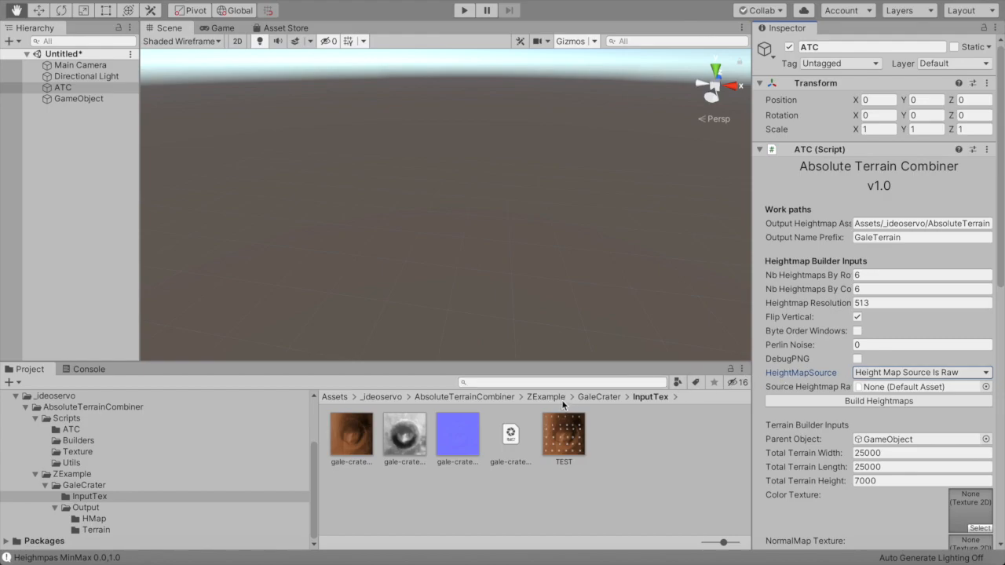
drag(513, 438, 889, 395)
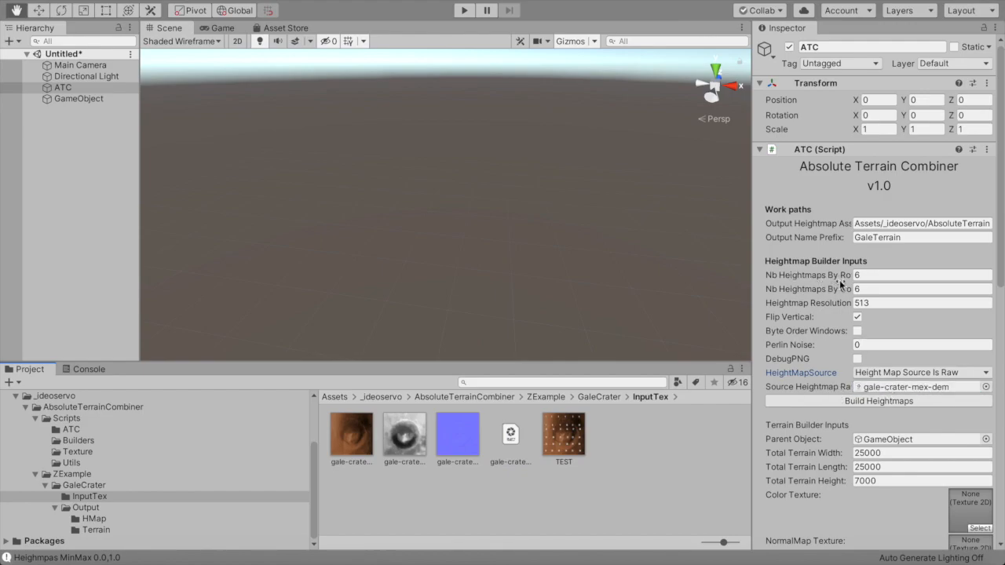
Build the heightmaps on a 6 by 6 grid and check the generated files in the Output folder's HMap subfolder.
click(866, 275)
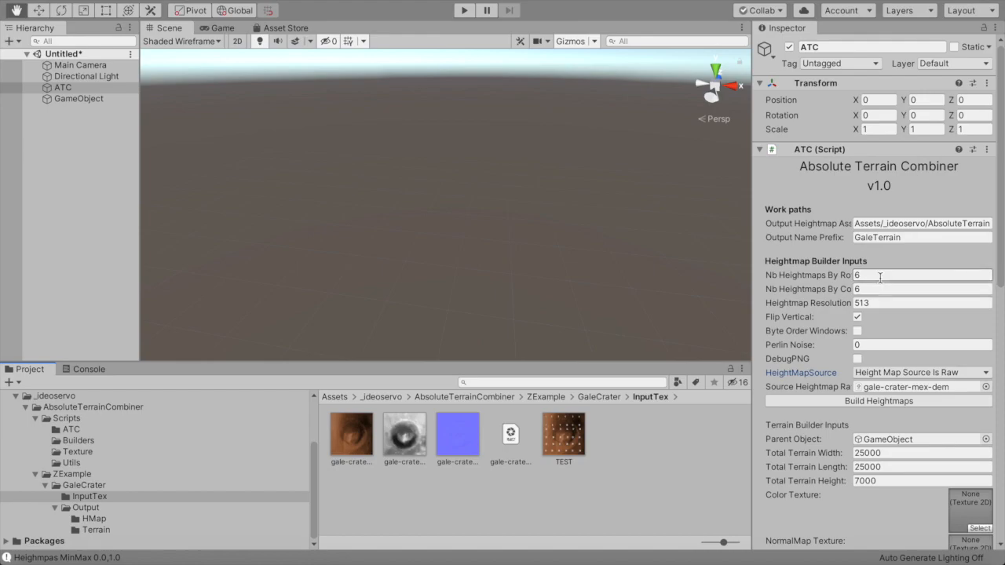
click(875, 289)
click(873, 400)
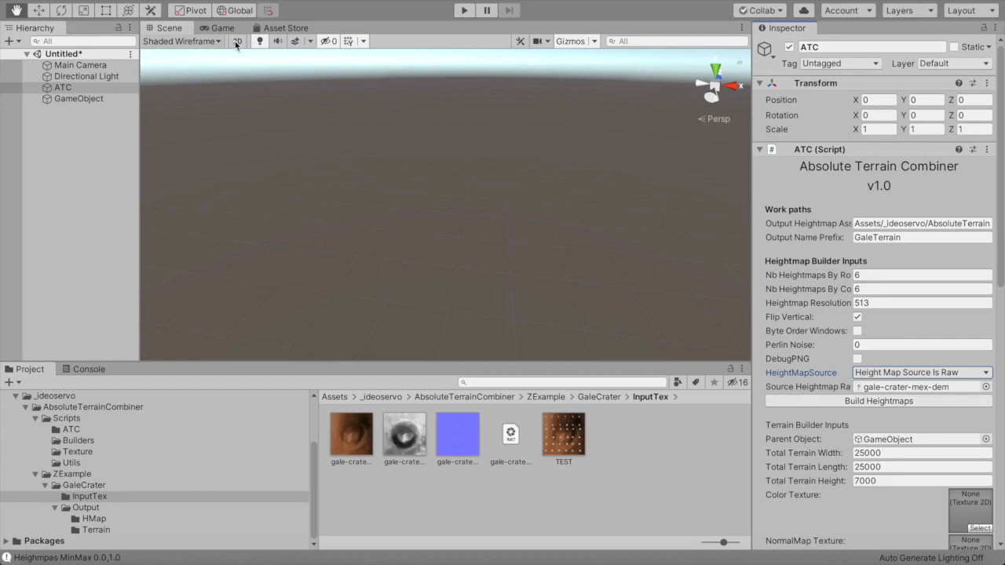
click(106, 519)
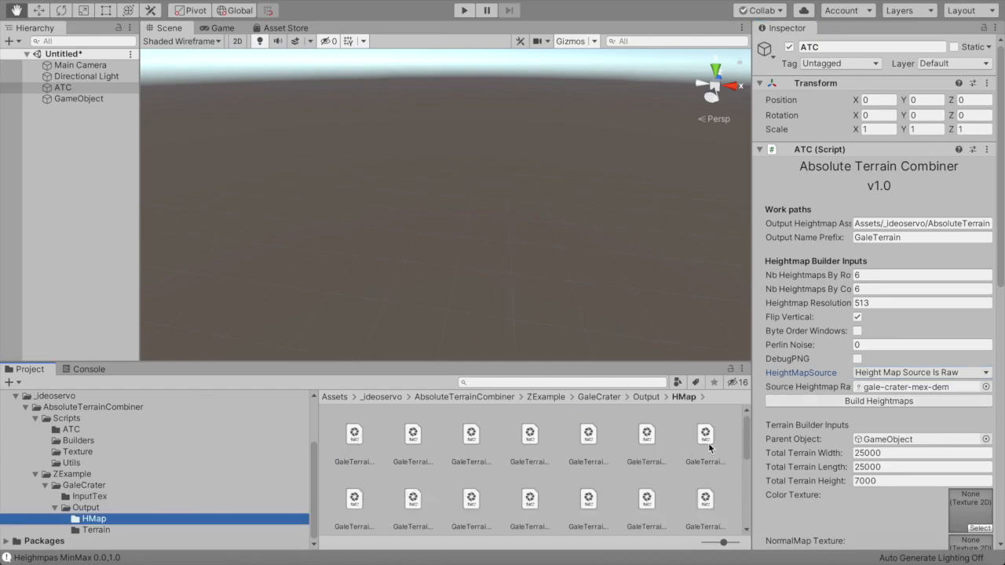
drag(742, 444, 739, 510)
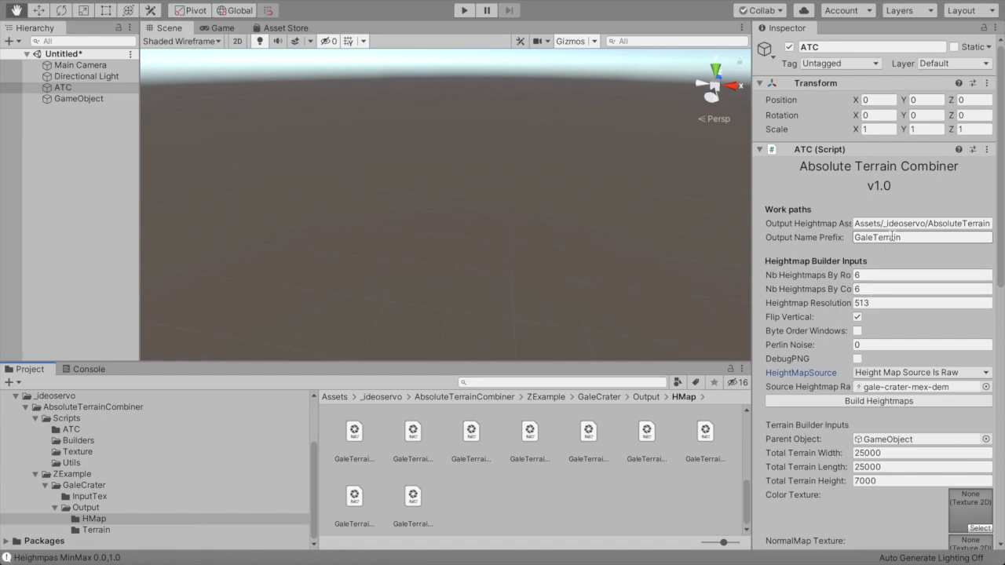
Assign the brown Gale Crater image from InputTex as ATC's Color Texture and the blue normal map as its NormalMap Texture.
scroll(892, 236, down, 6)
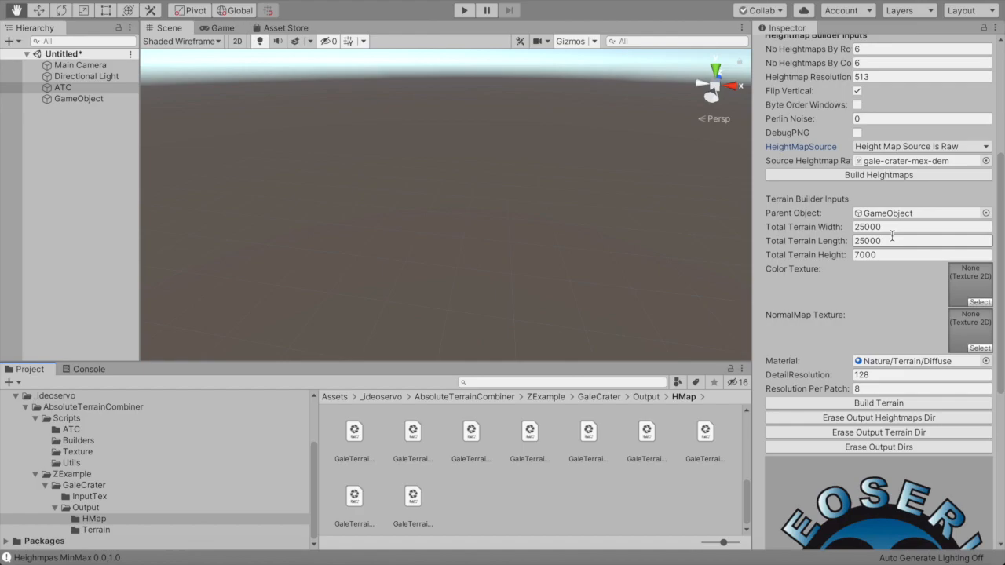
click(886, 228)
click(884, 230)
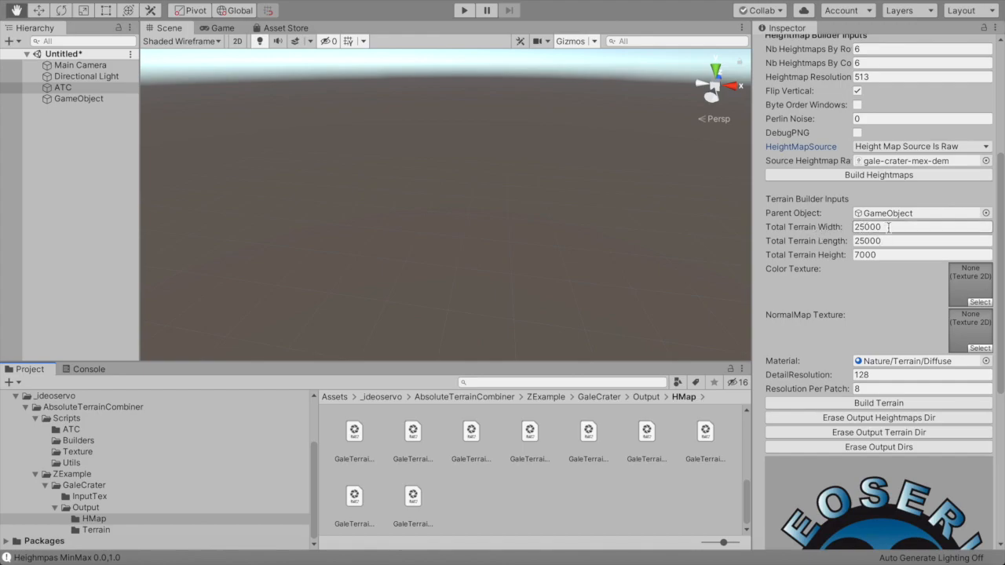
click(885, 240)
click(884, 251)
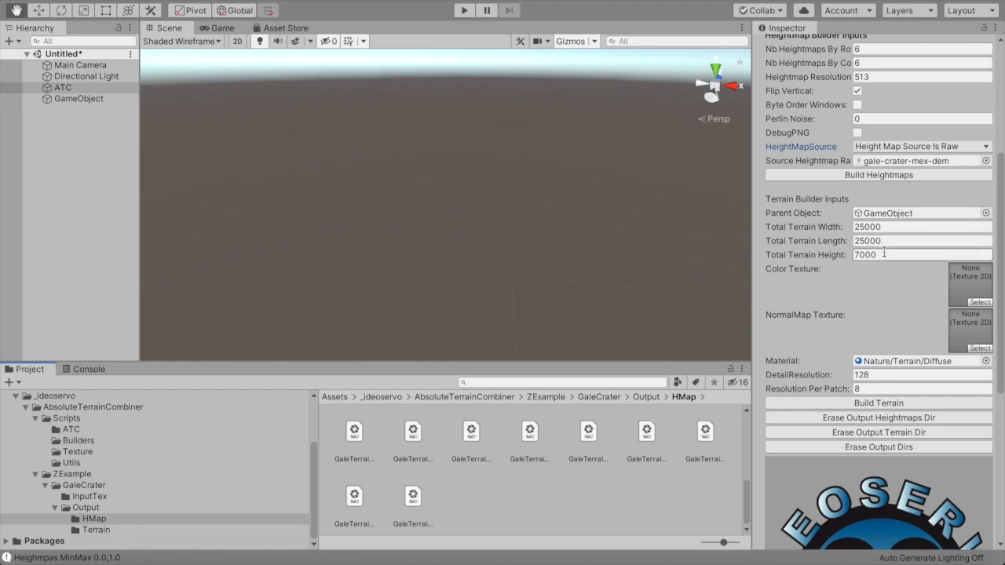
click(890, 302)
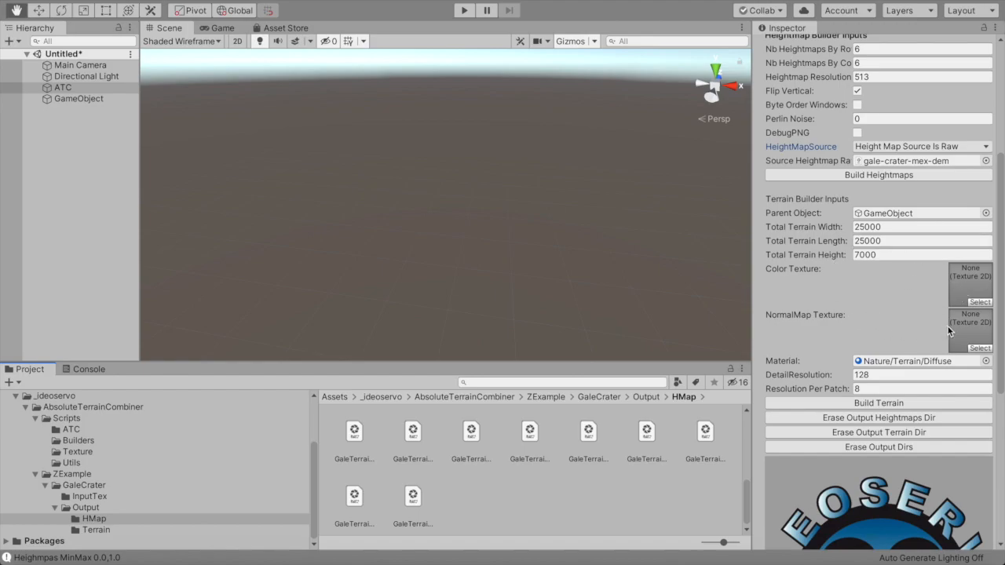
click(89, 497)
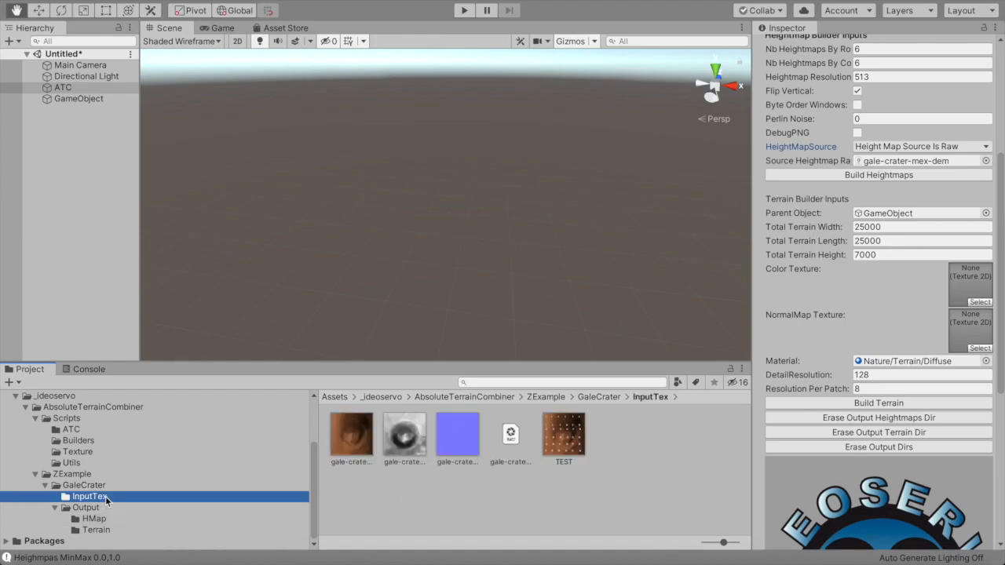
drag(354, 435, 972, 285)
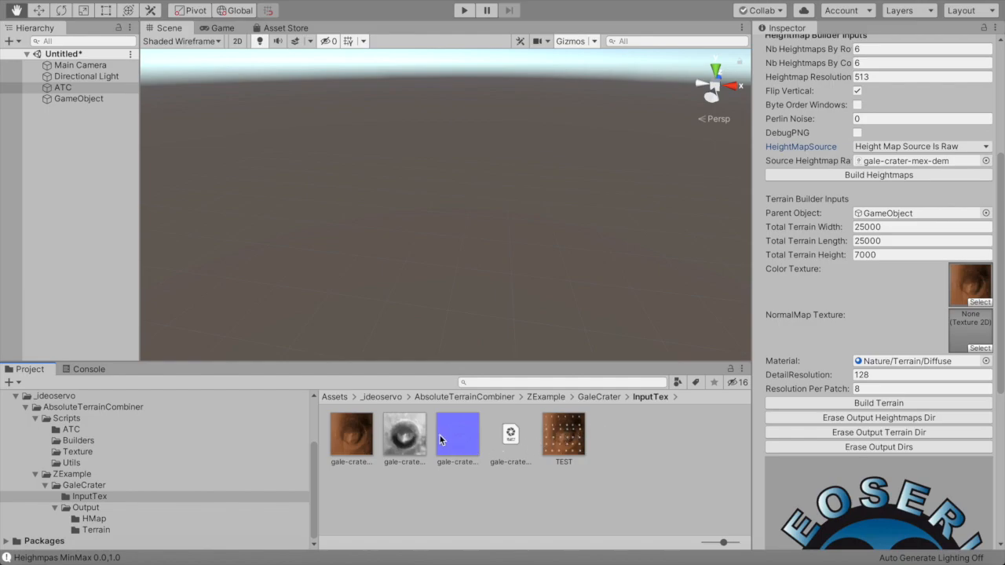
drag(447, 432, 965, 333)
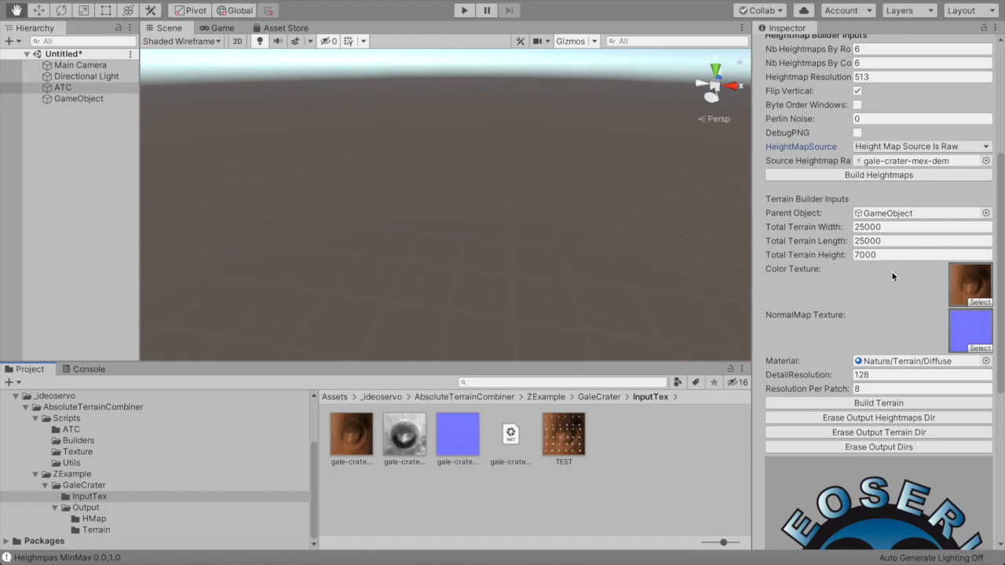
Build the multi-tile terrain from the heightmaps and dismiss the completion message.
click(889, 403)
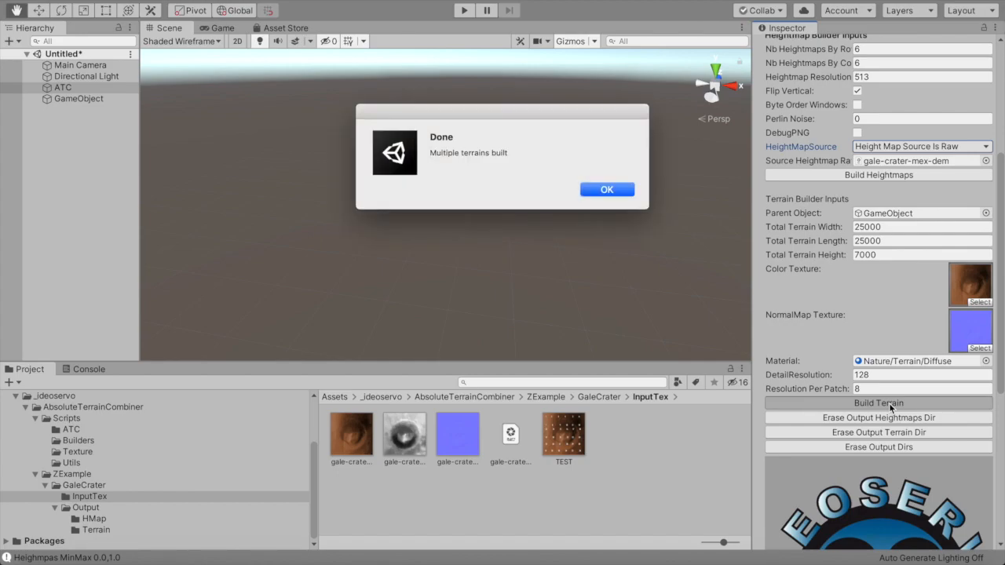
click(601, 190)
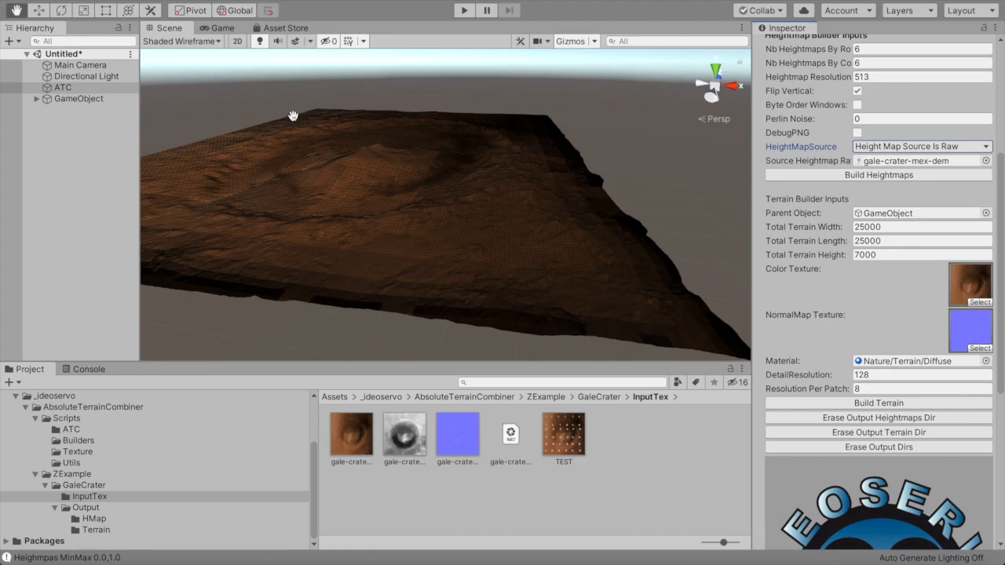
Switch the Scene view's shading mode to Shaded and inspect the crater's central mountain up close.
click(214, 41)
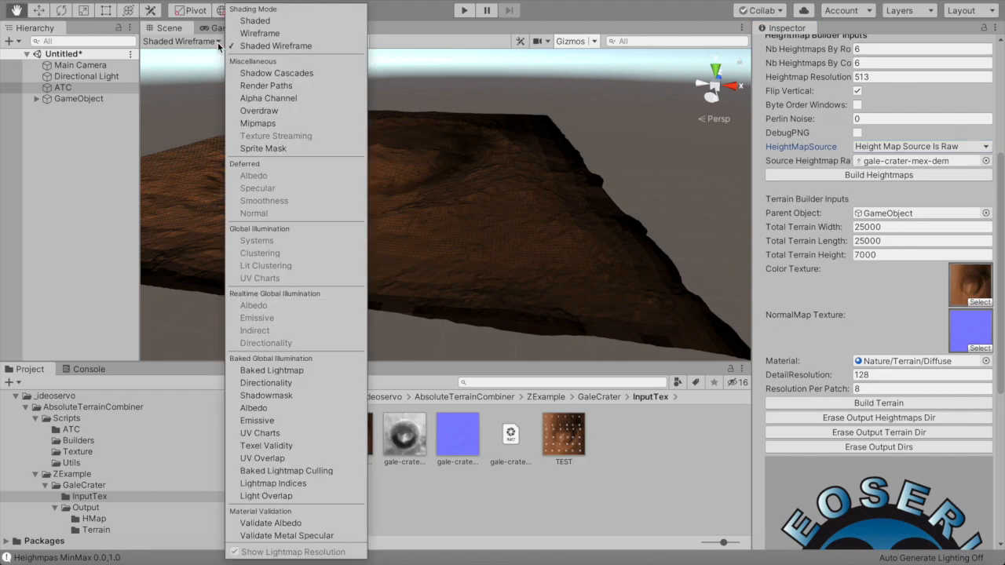
click(255, 21)
click(648, 170)
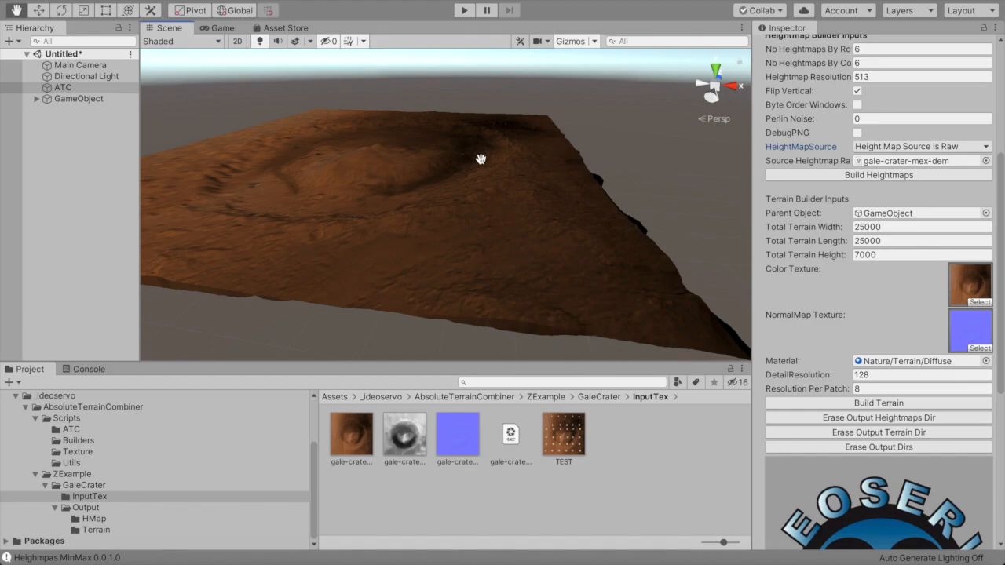
scroll(486, 159, up, 5)
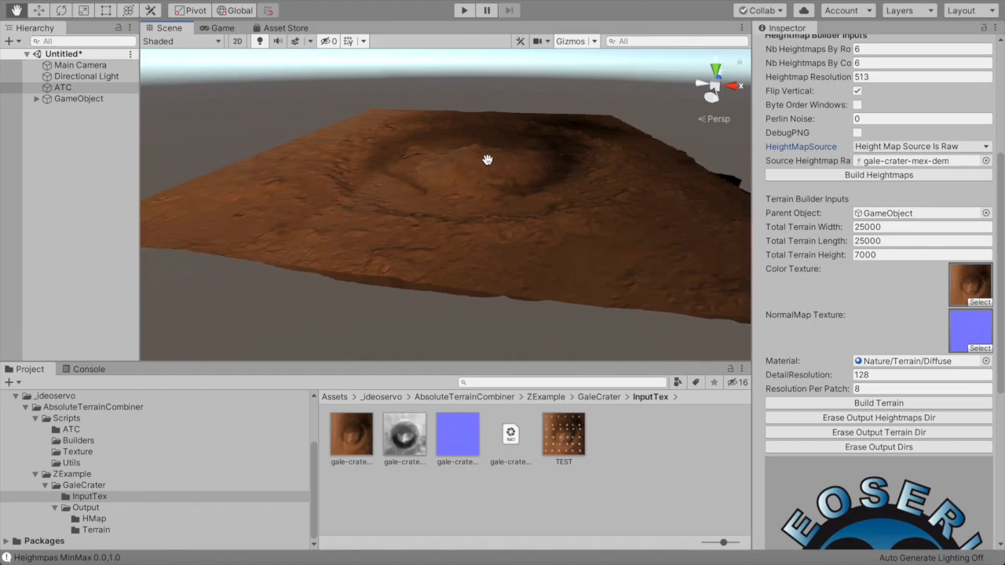
right_drag(503, 167, 502, 135)
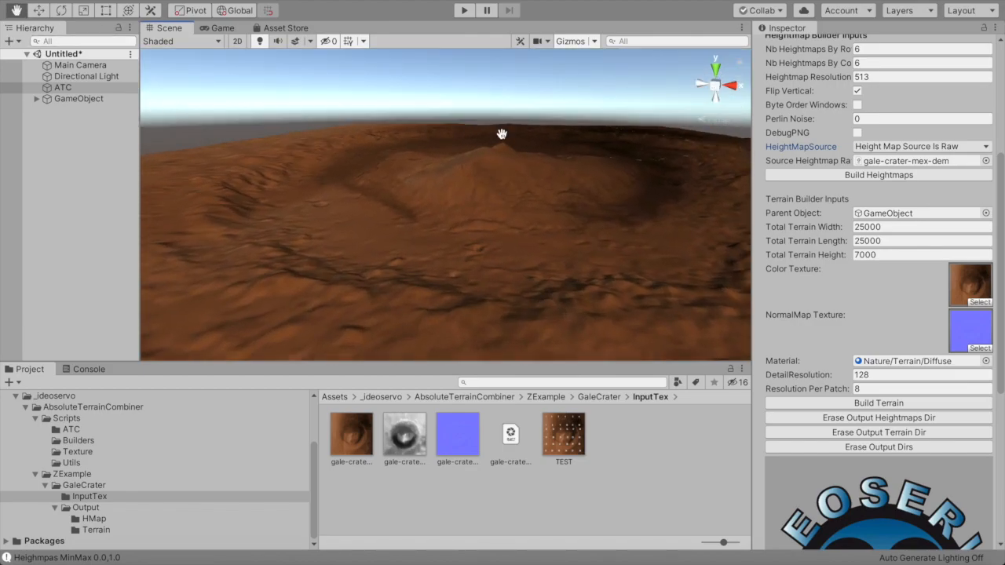
scroll(503, 142, up, 4)
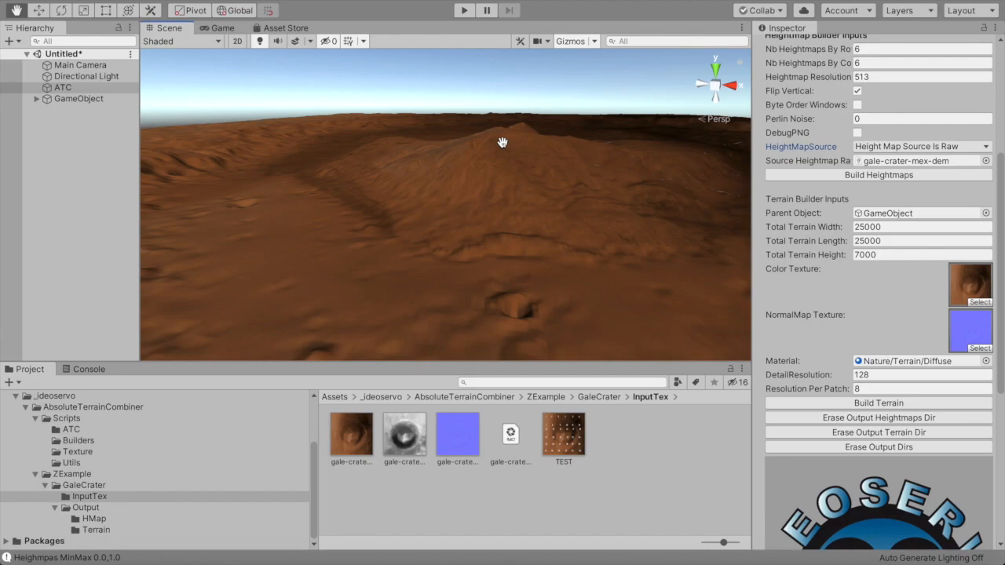